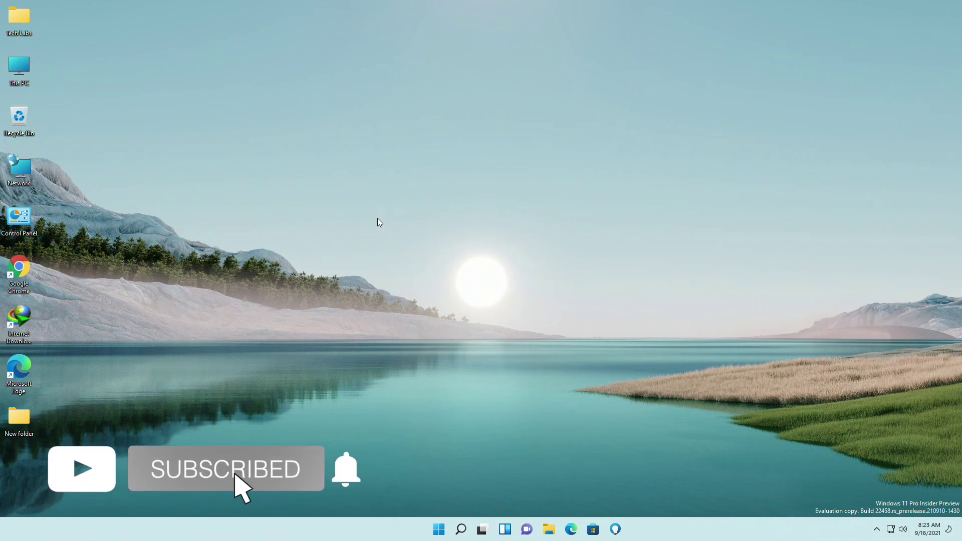
Step: Refresh the desktop, check the sign-in options in Settings, then close Settings
right_click(487, 217)
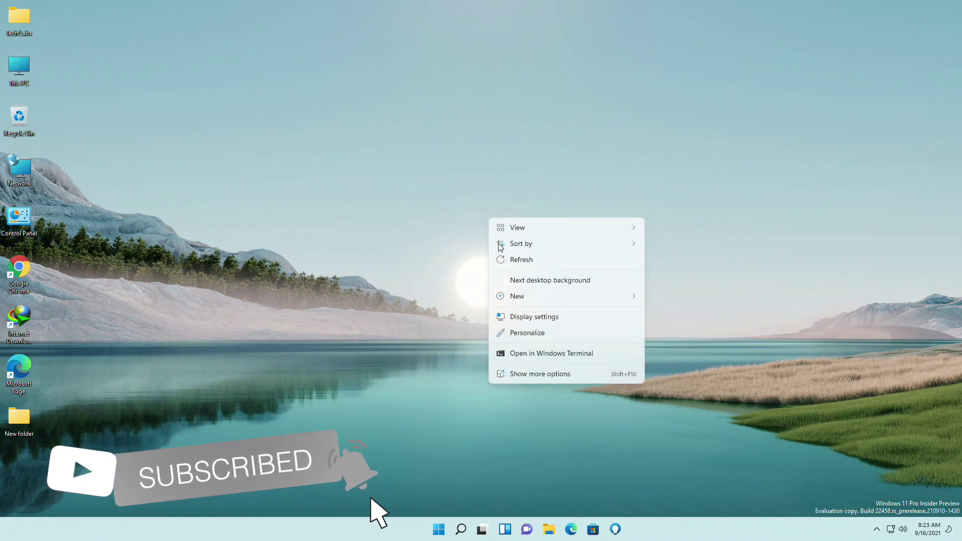
click(557, 260)
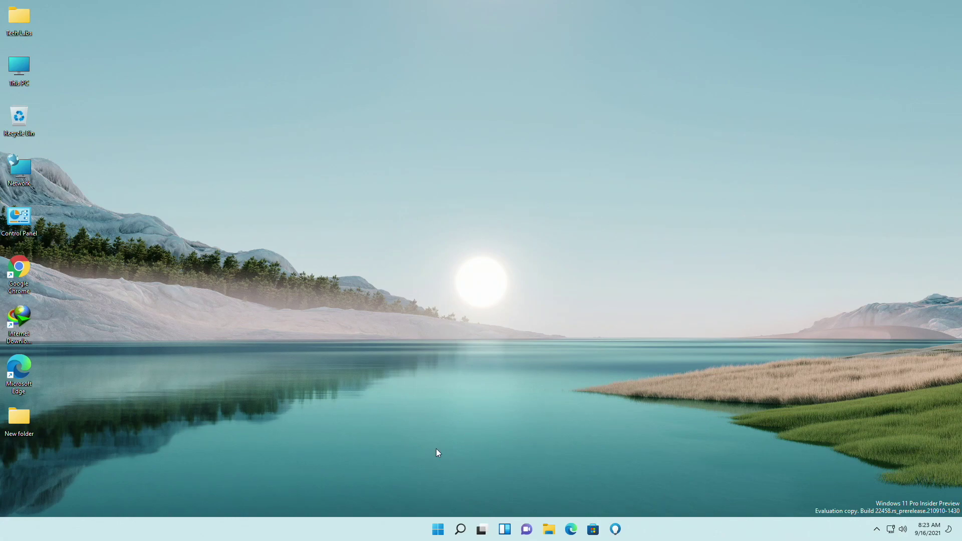
click(437, 529)
click(605, 494)
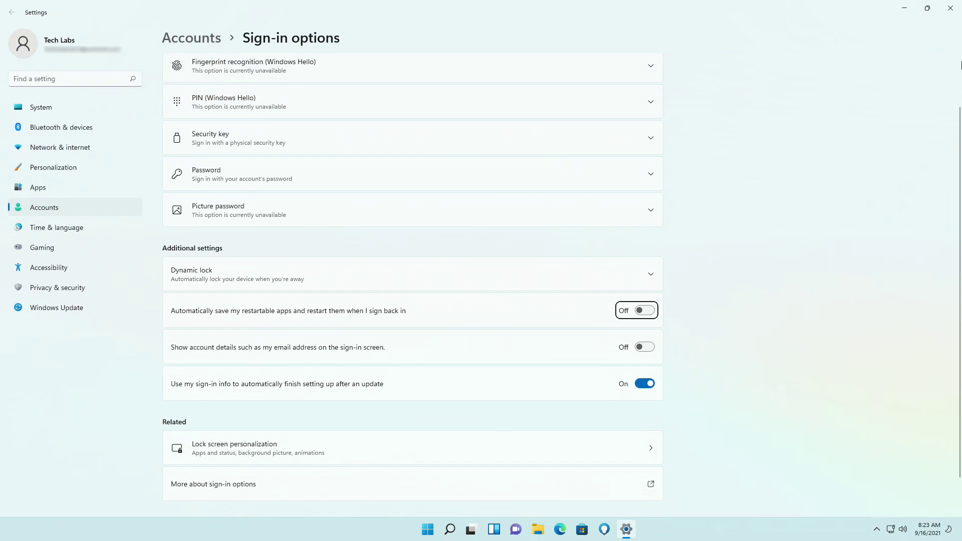
click(958, 62)
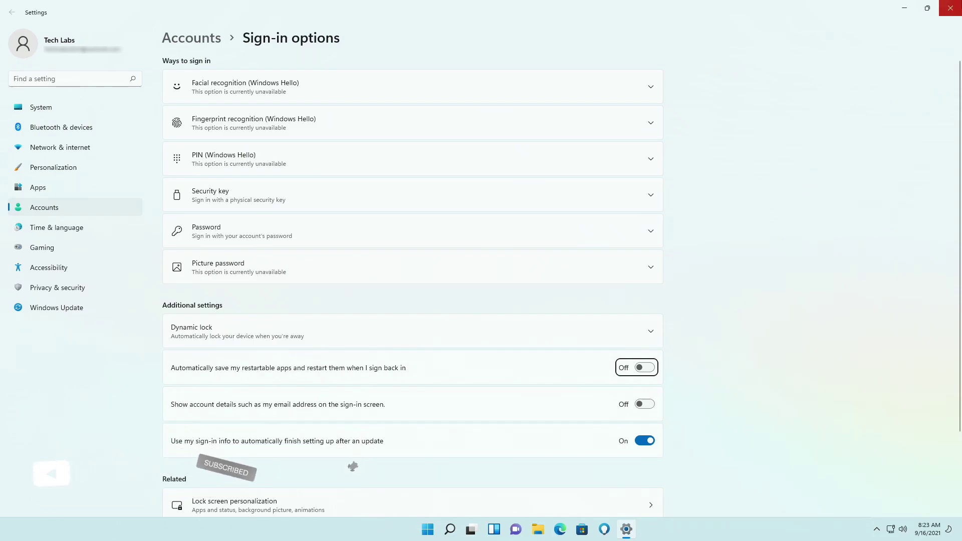
click(951, 8)
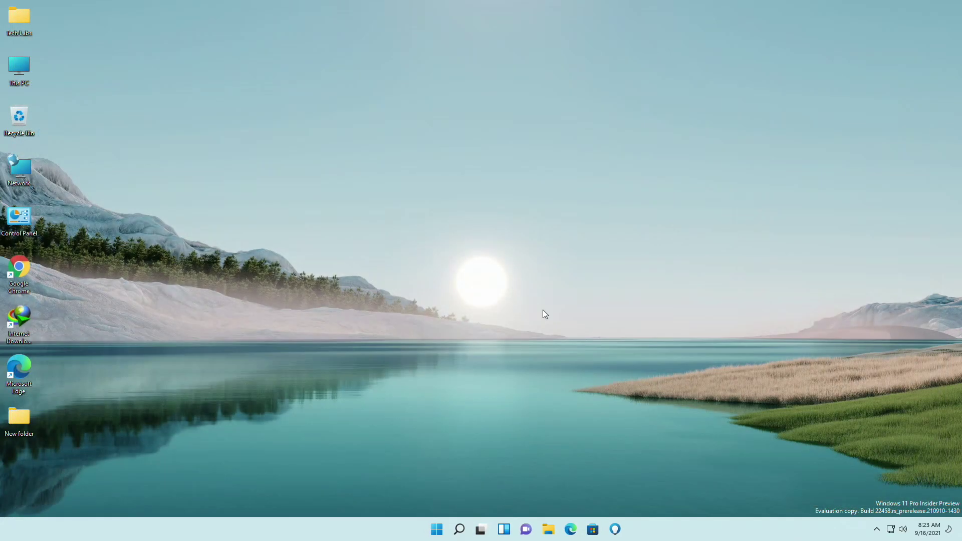
Step: Open Tips in a wider window, page through three Getting around in Windows tips, then return home
click(615, 529)
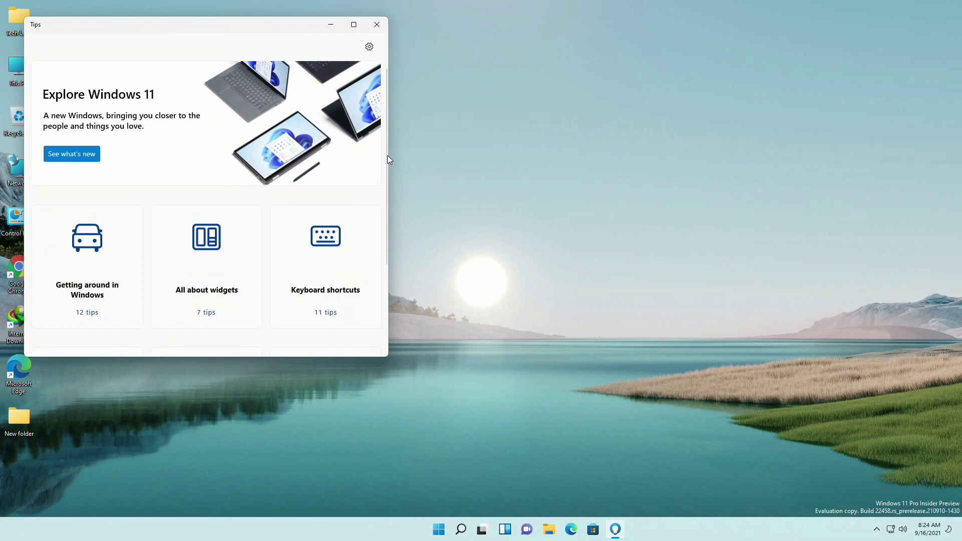
drag(388, 159, 667, 188)
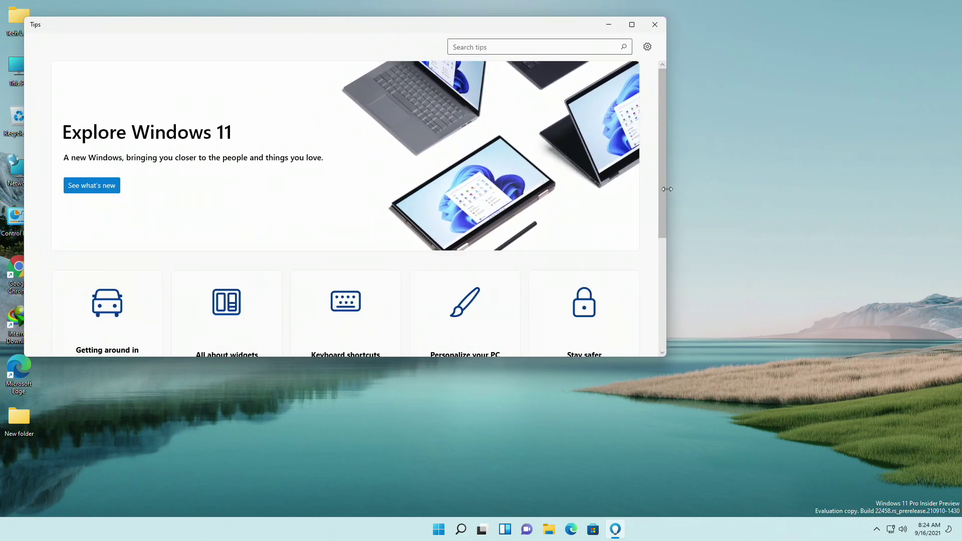
scroll(421, 217, down, 5)
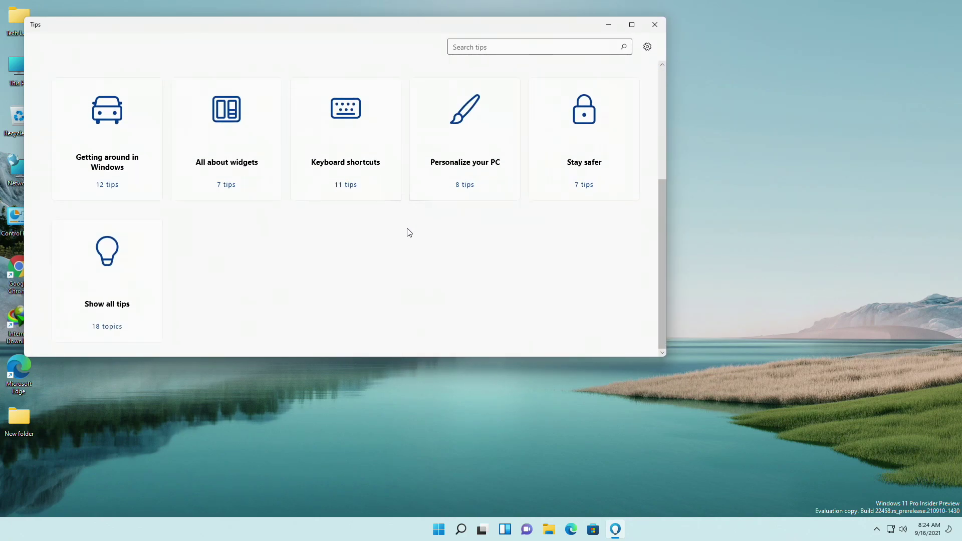
scroll(403, 257, up, 5)
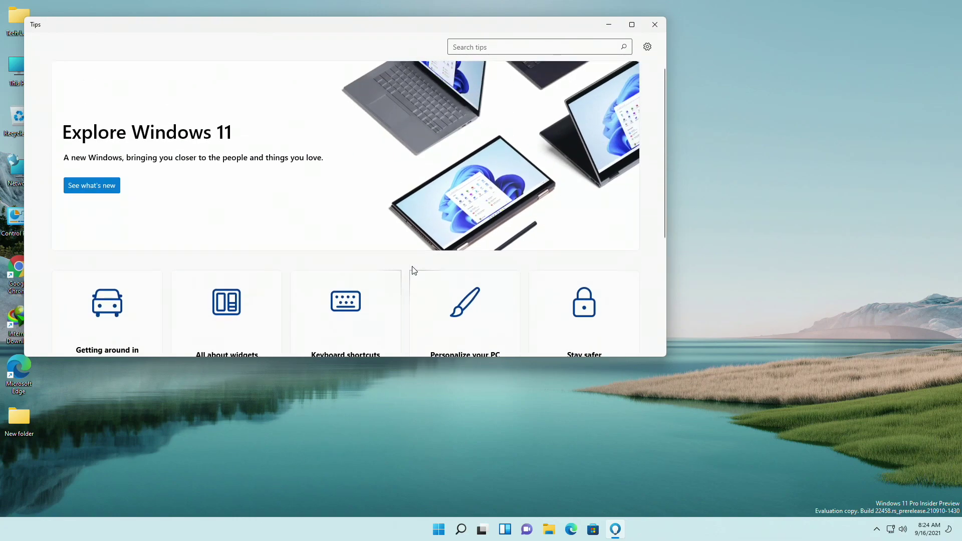
scroll(308, 242, down, 2)
scroll(308, 242, down, 2)
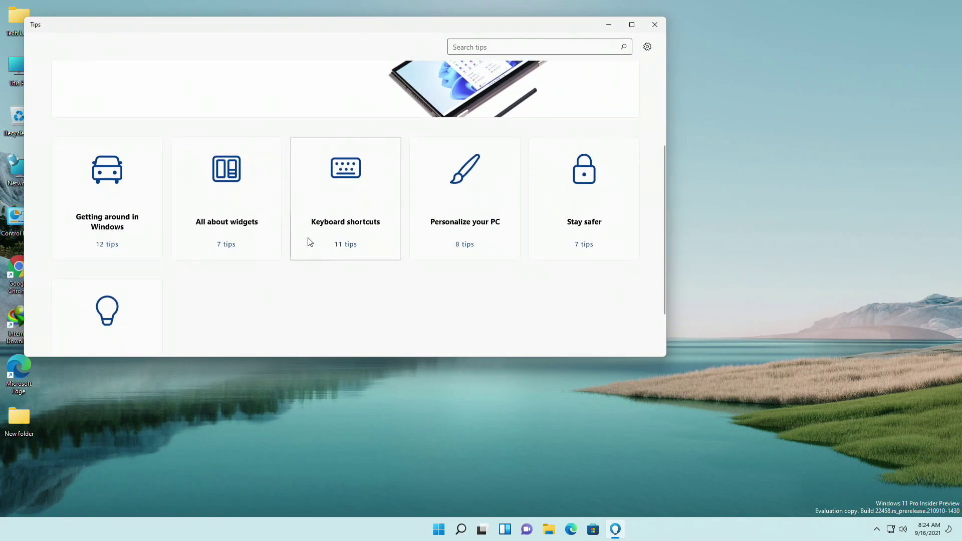
click(83, 231)
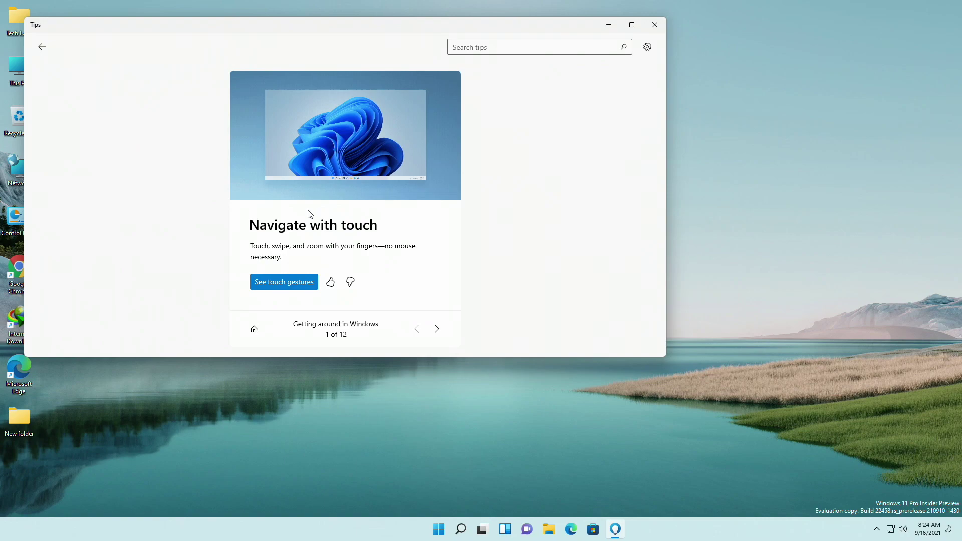
scroll(309, 218, down, 2)
scroll(311, 230, down, 1)
scroll(313, 232, down, 1)
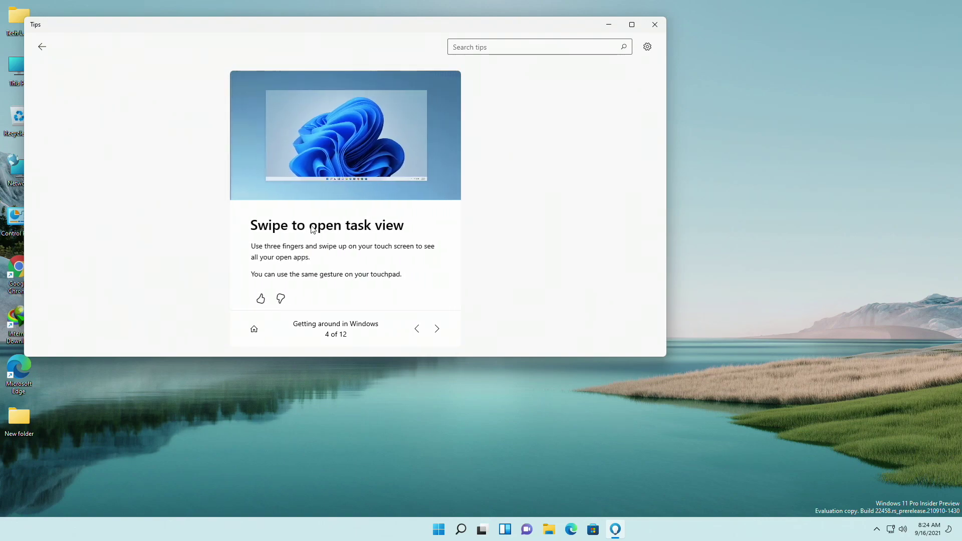
scroll(314, 233, down, 1)
scroll(315, 234, down, 1)
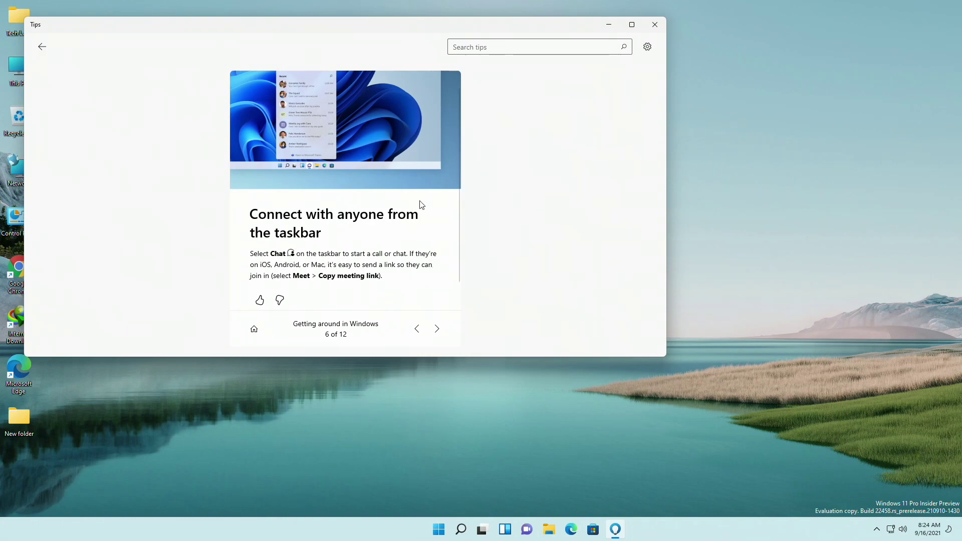
click(437, 329)
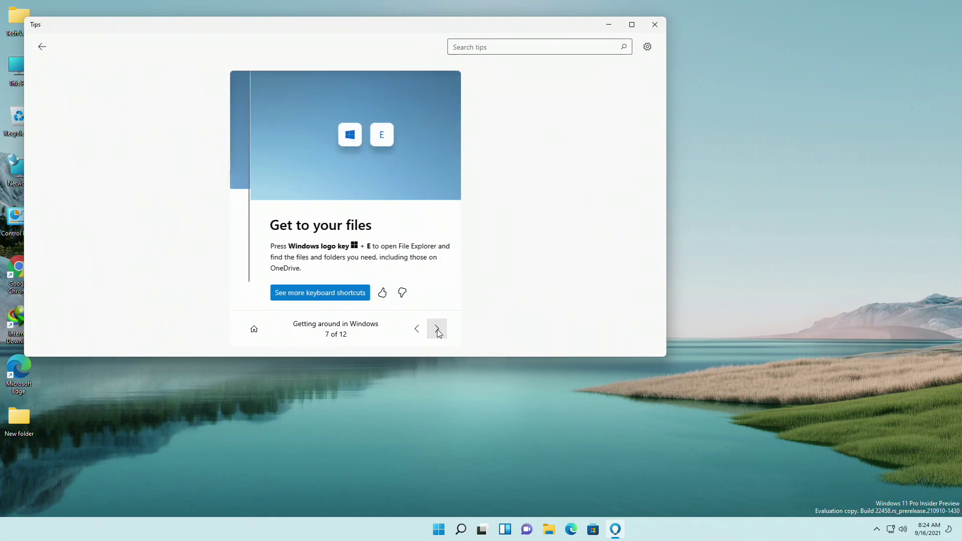
click(437, 329)
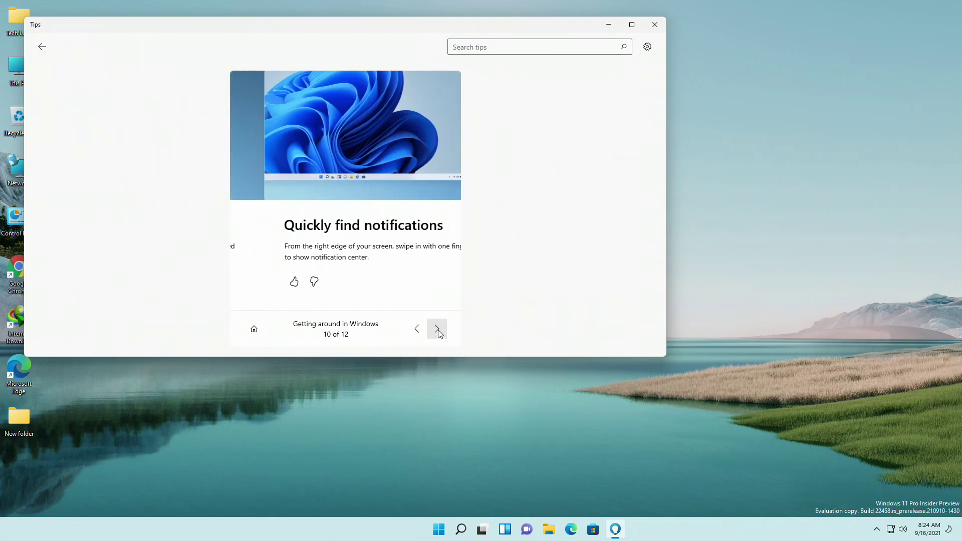
click(437, 329)
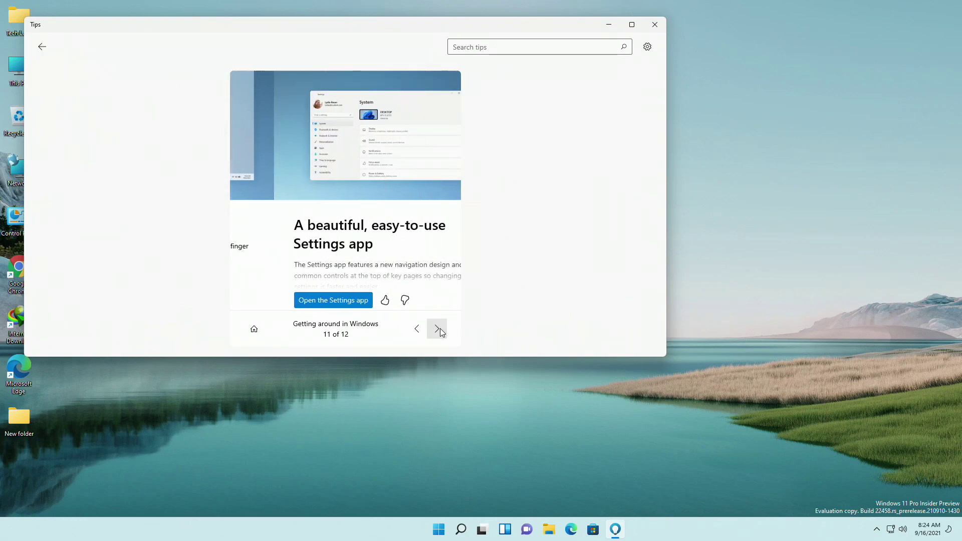
click(44, 46)
scroll(426, 279, down, 5)
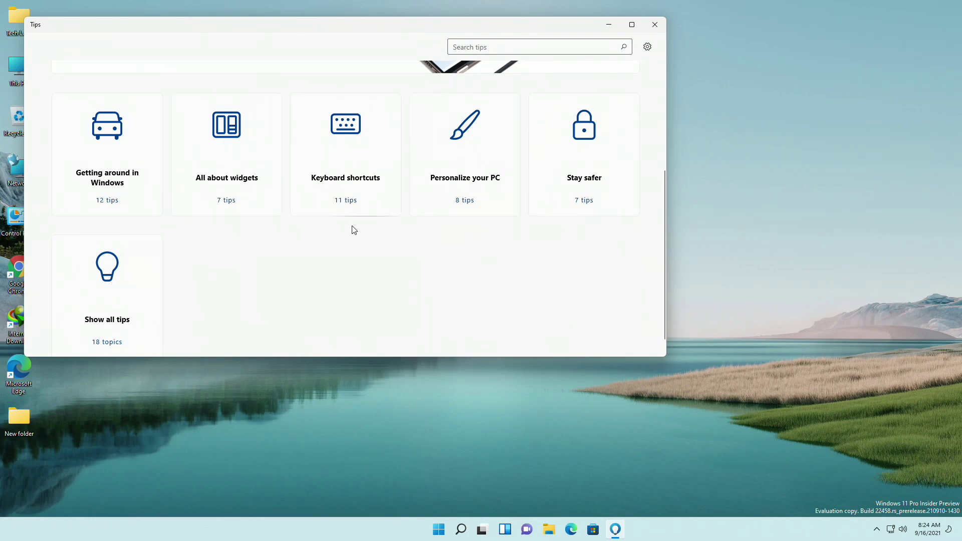
Step: Browse the full All tips list, then close Tips
click(142, 316)
scroll(279, 260, down, 3)
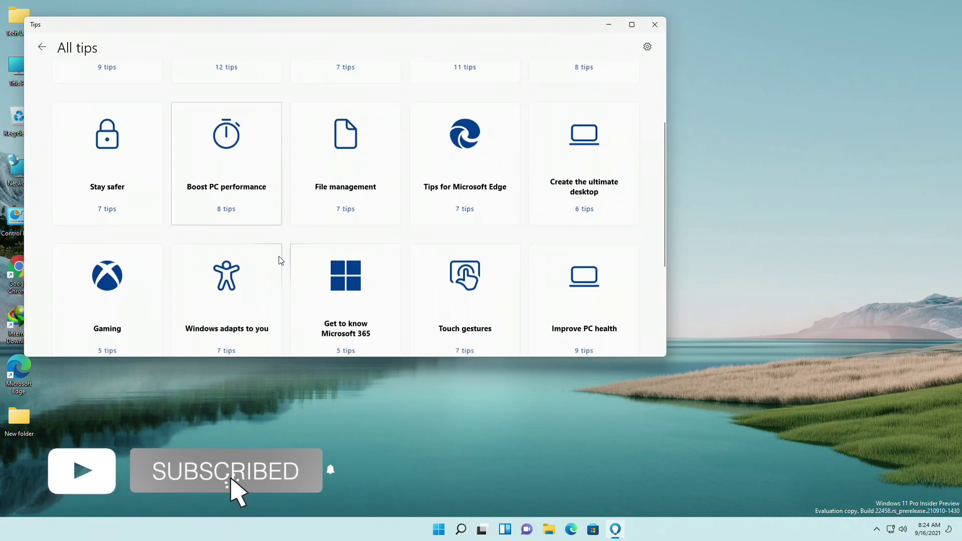
scroll(394, 297, up, 2)
scroll(401, 299, up, 2)
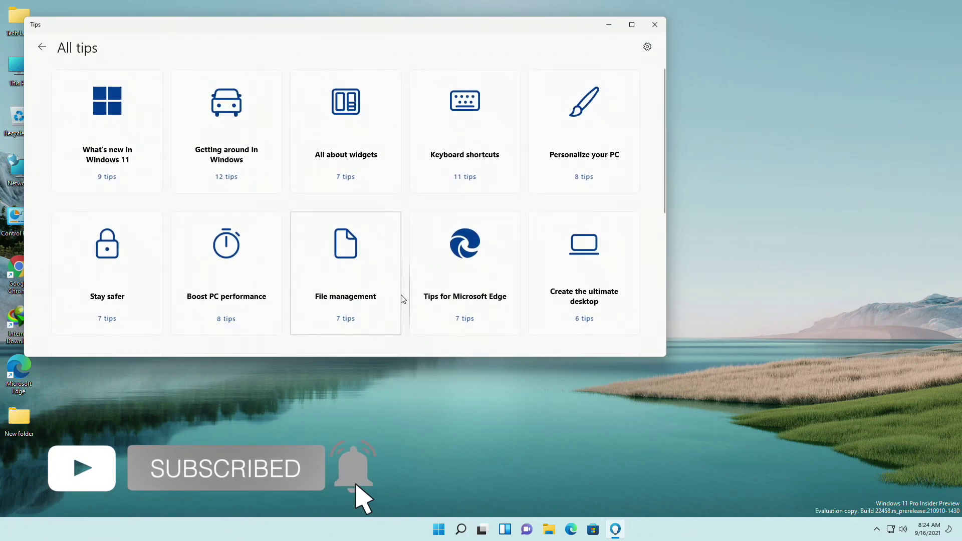
click(654, 28)
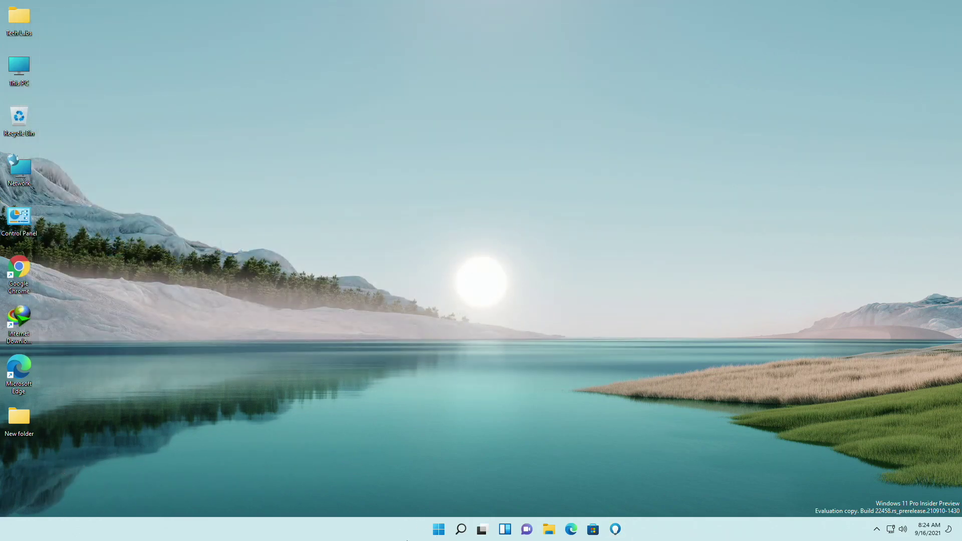
Step: Open Advanced display for Display 1 in Settings and follow the refresh-rate help link
click(437, 529)
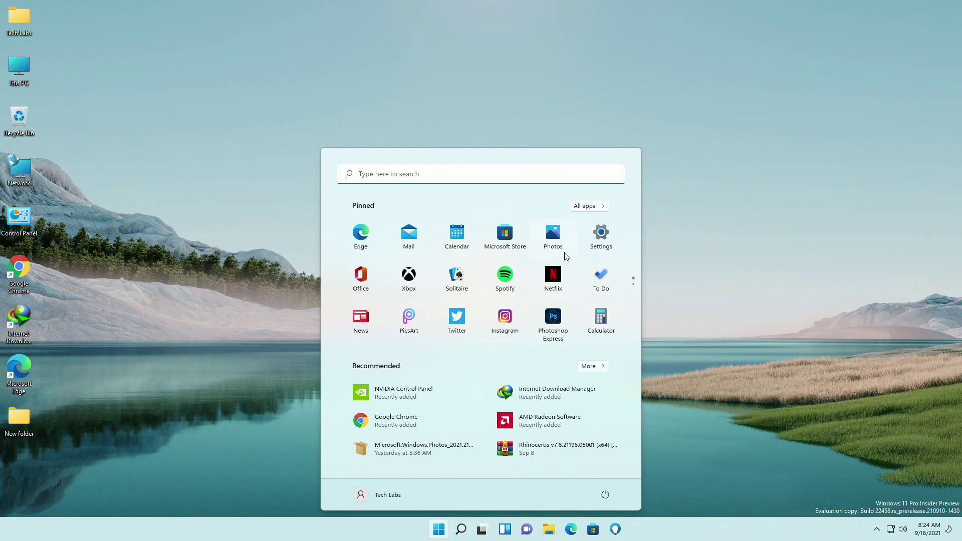
click(601, 234)
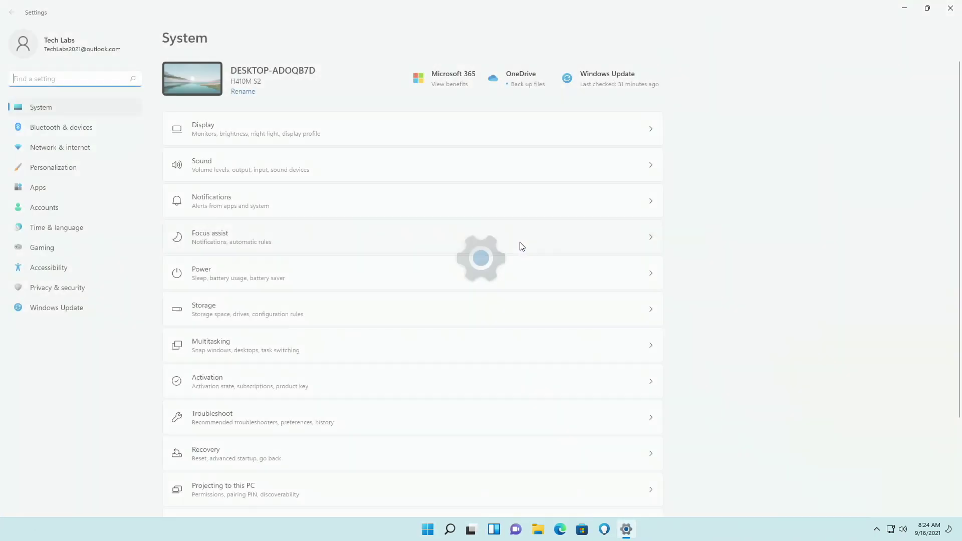
click(263, 134)
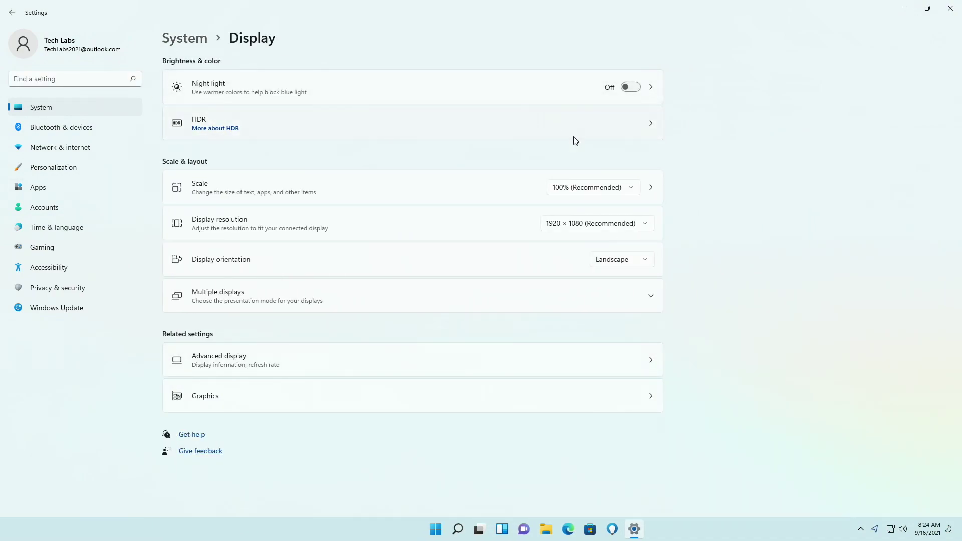
click(557, 374)
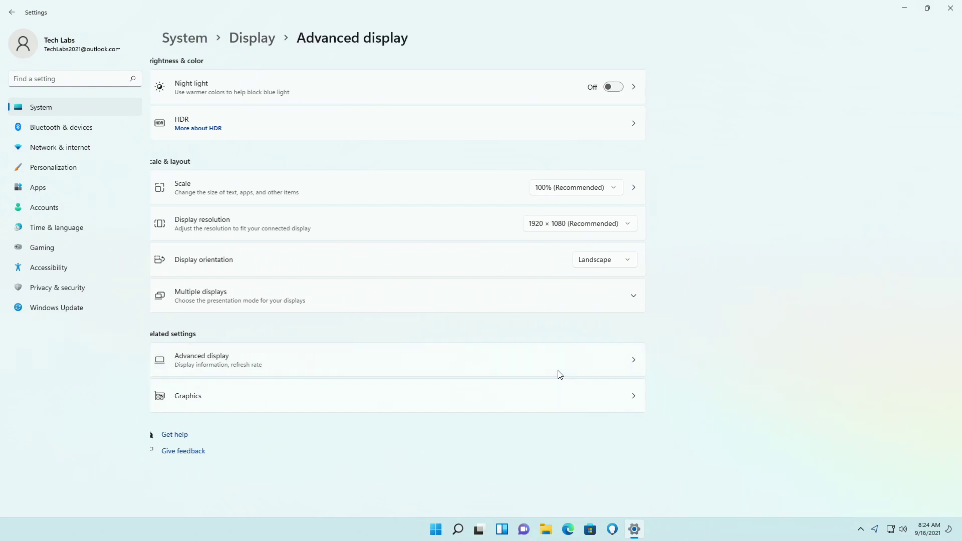
Step: Open the refresh-rate support article in Microsoft Edge and view its Windows 11 version
click(406, 263)
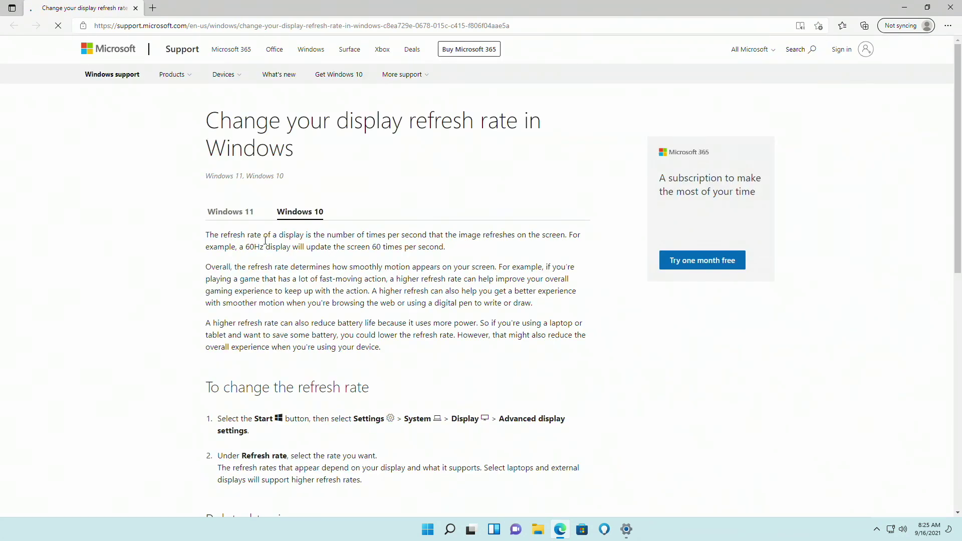
click(247, 213)
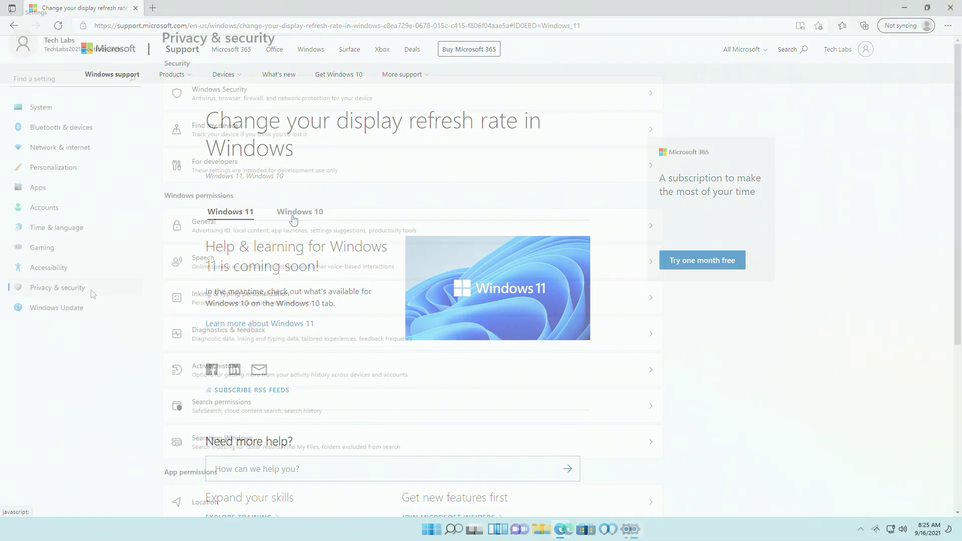
scroll(240, 418, down, 1)
Step: Switch Location services off under Privacy & security > Location, then close Settings
click(254, 425)
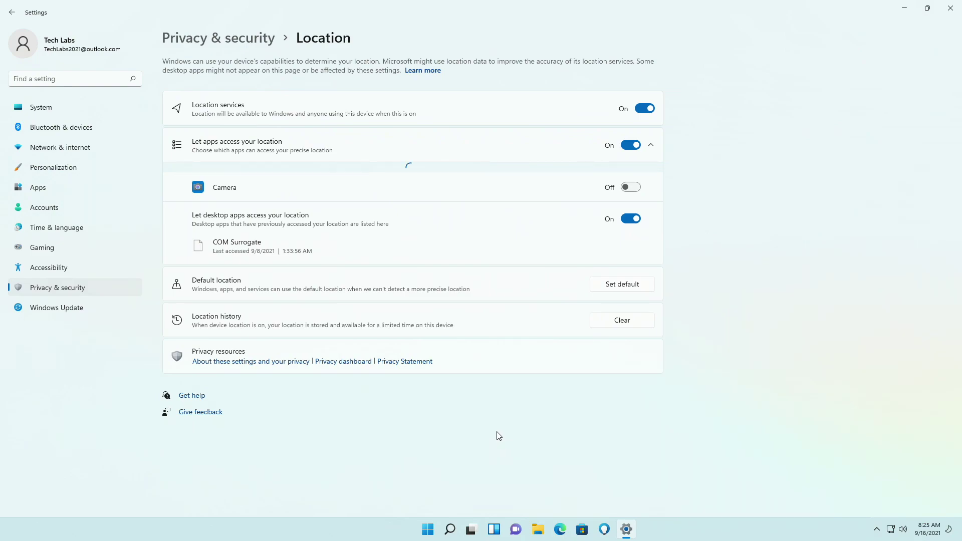
click(643, 113)
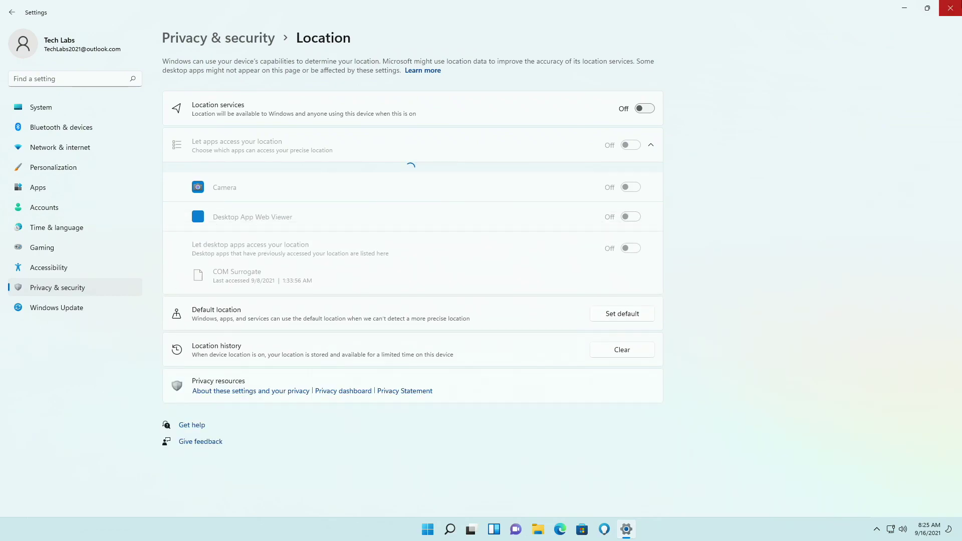
click(950, 7)
right_click(580, 178)
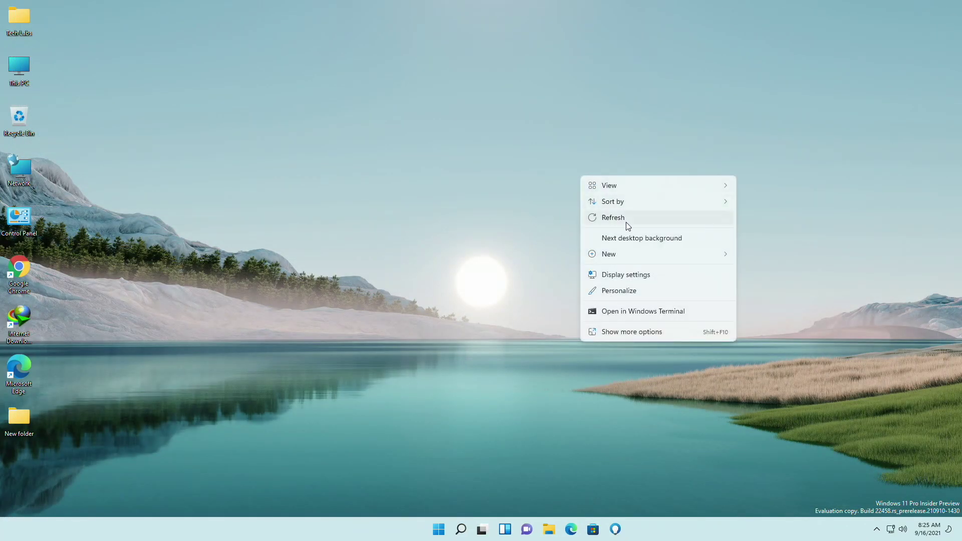
click(627, 220)
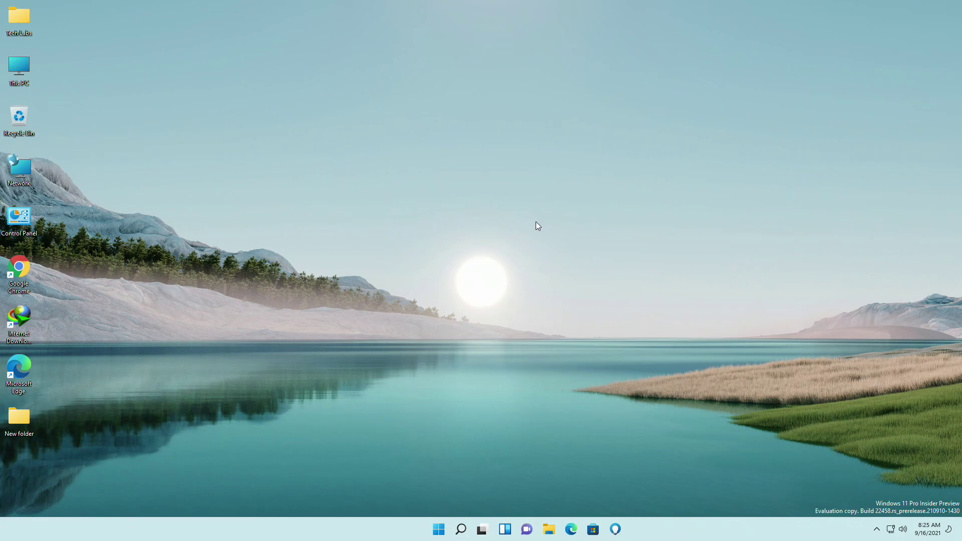